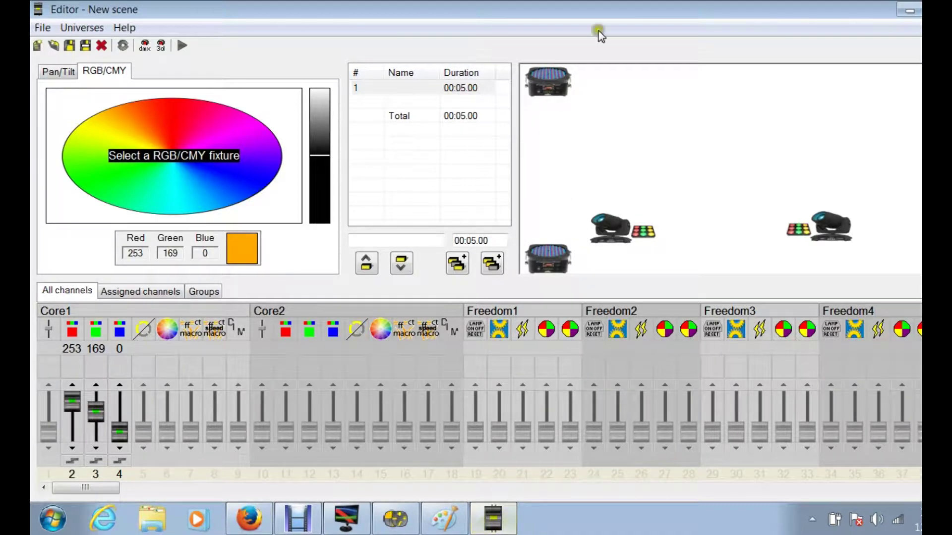
- Start a new empty scene, discarding the current one unsaved, and show the fixture groups view
left_click(592, 12)
left_click(39, 46)
left_click(521, 311)
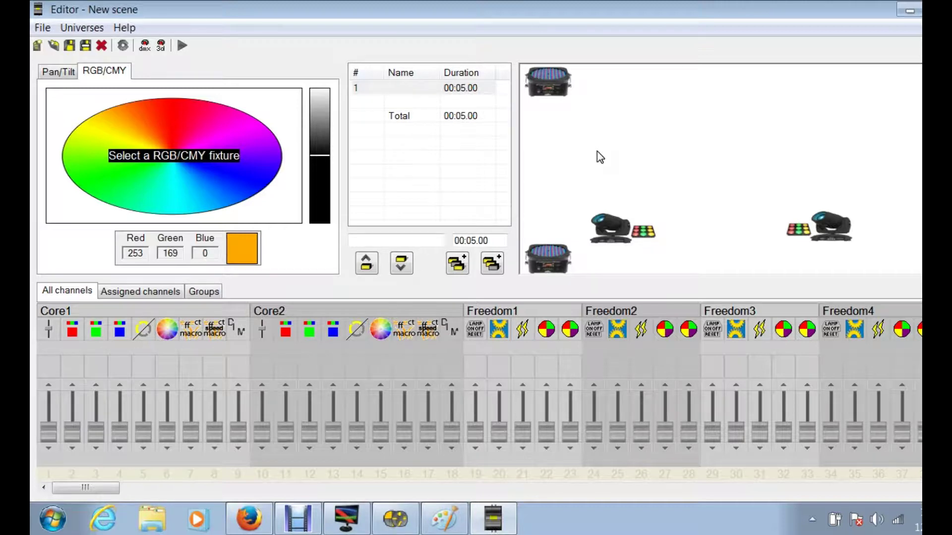
left_click(216, 293)
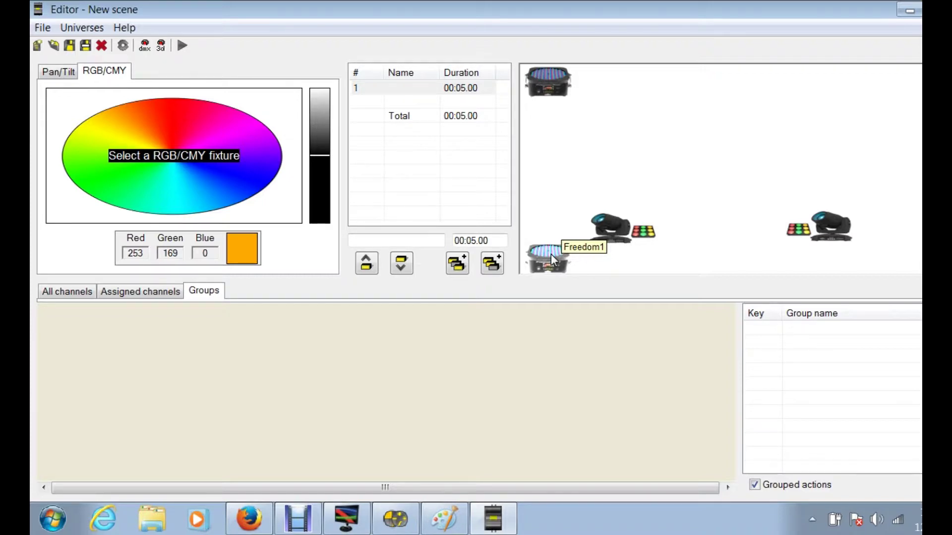
- Move the Freedom2 and Freedom3 fixtures to the top of the stage
left_click_drag(533, 136, 919, 59)
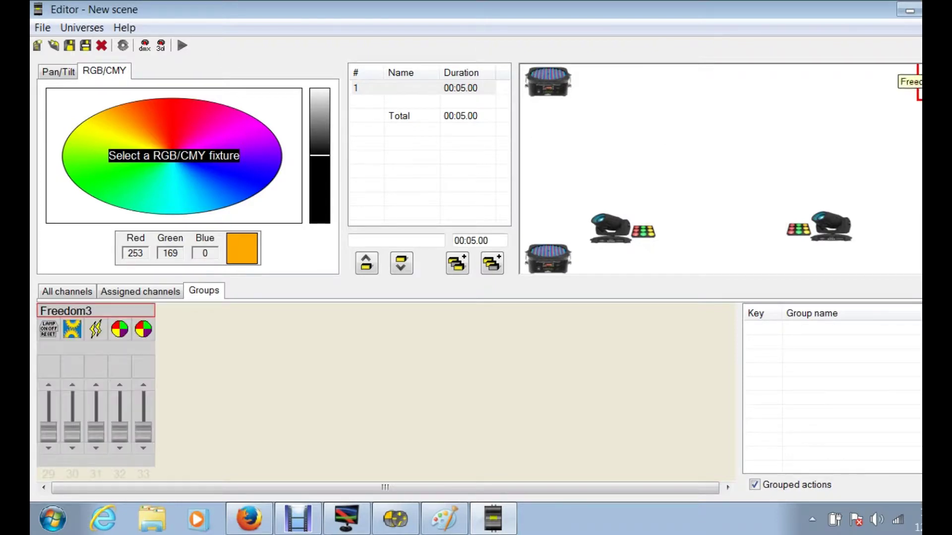
left_click_drag(918, 123, 481, 33)
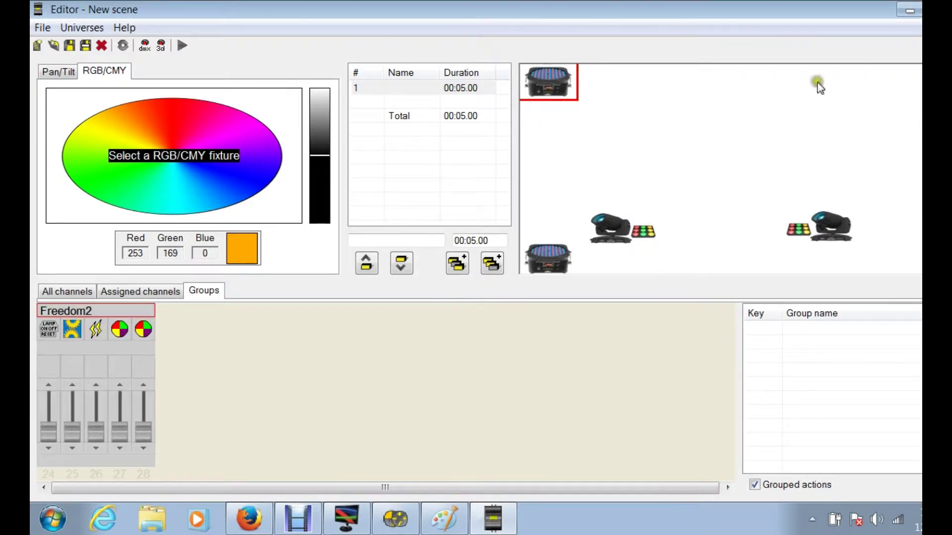
left_click_drag(856, 90, 782, 117)
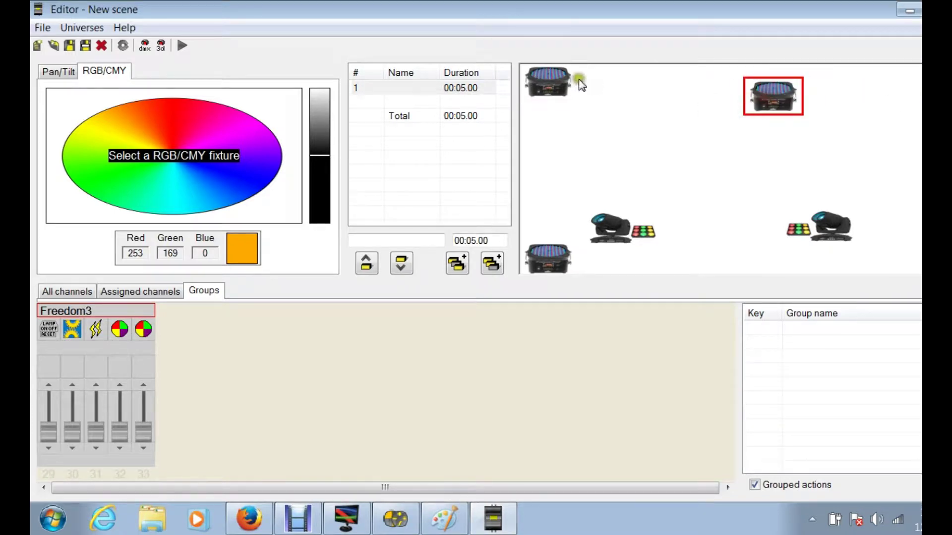
left_click_drag(560, 93, 637, 112)
left_click_drag(562, 72, 852, 142)
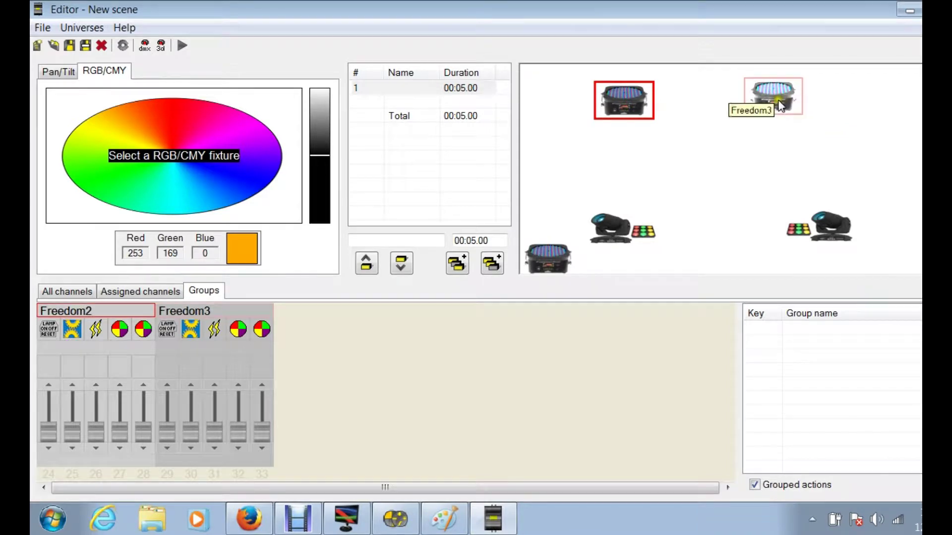
- Select all four Freedom fixtures, Freedom1 to Freedom4, together
left_click(784, 154)
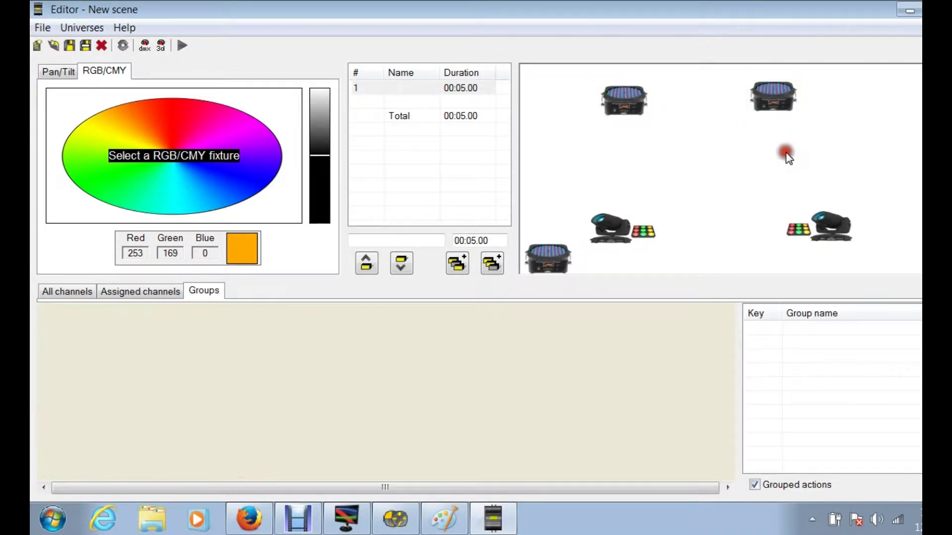
left_click(635, 108)
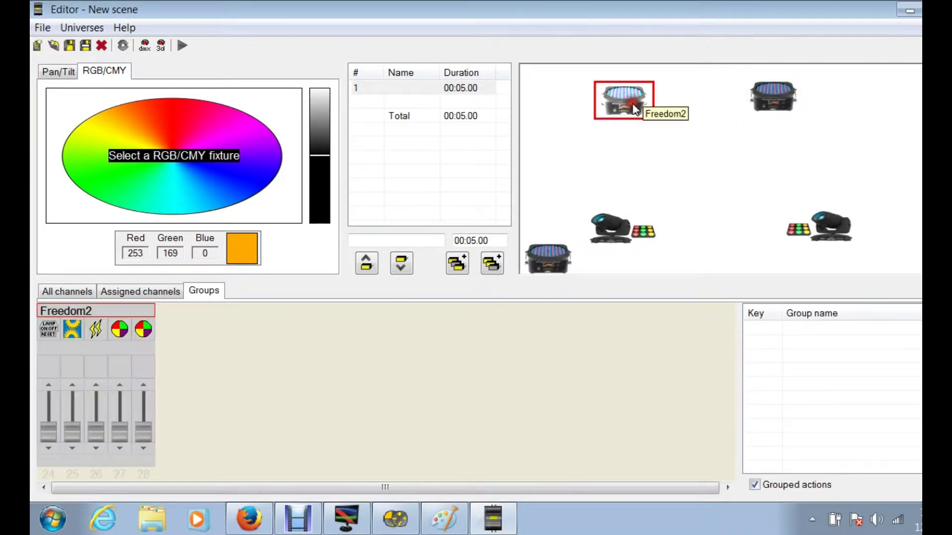
left_click(771, 105, "ctrl")
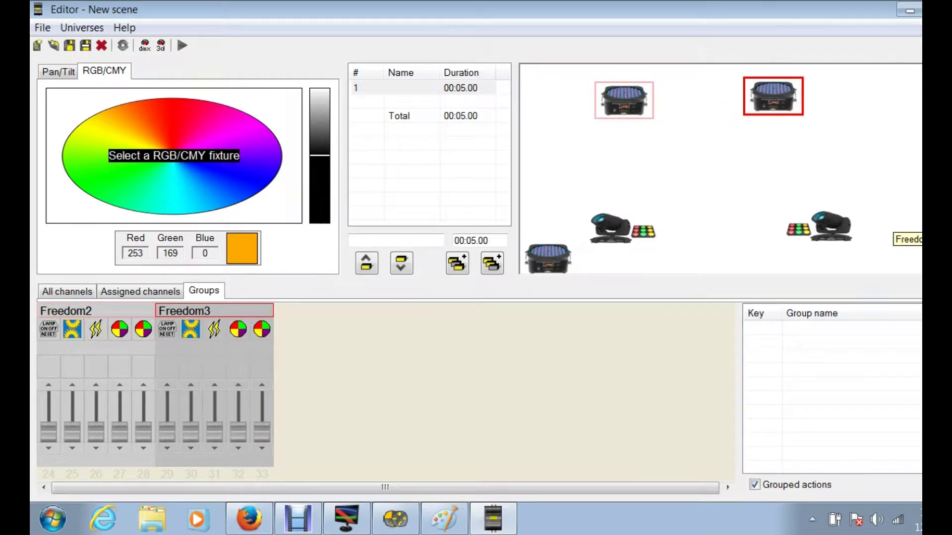
left_click(918, 248, "ctrl")
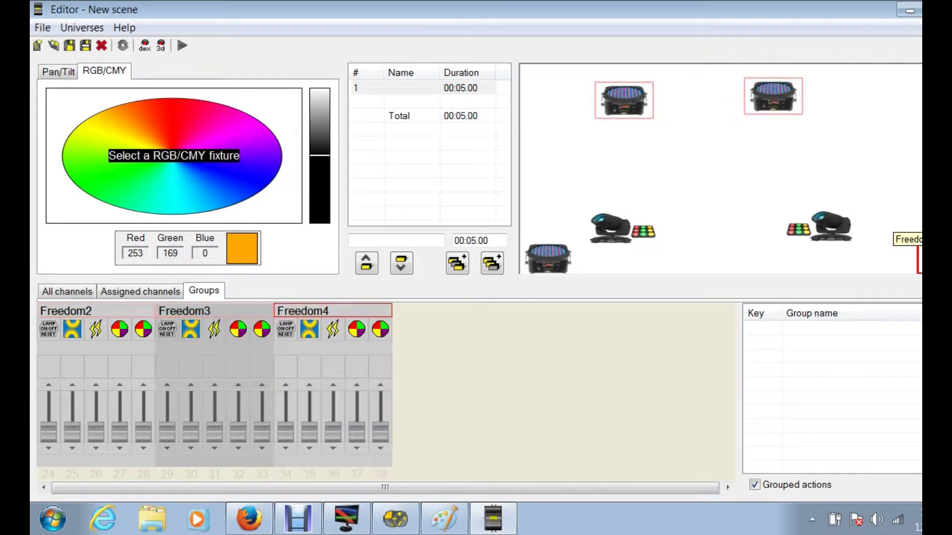
left_click(541, 263, "ctrl")
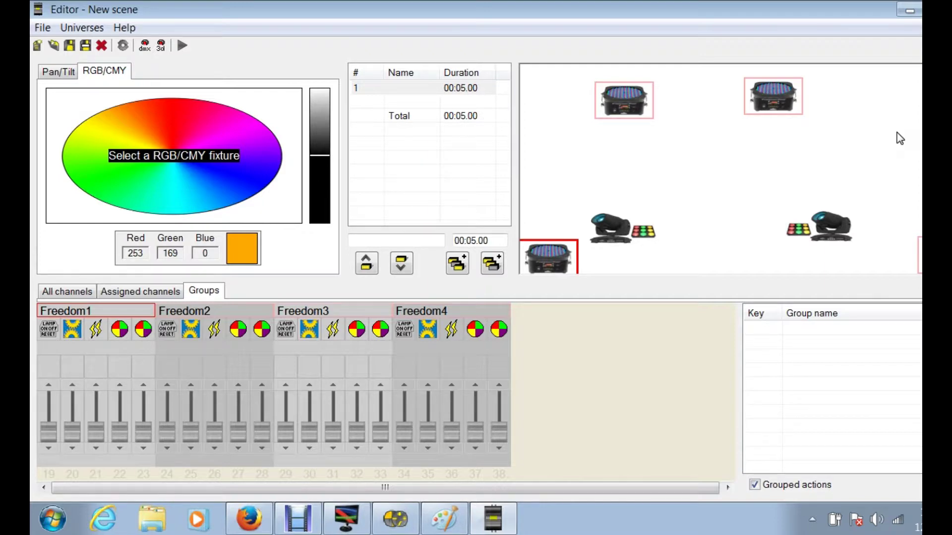
- Create a new group named 'Freedom' with key a from the four Freedom fixtures
right_click(771, 106)
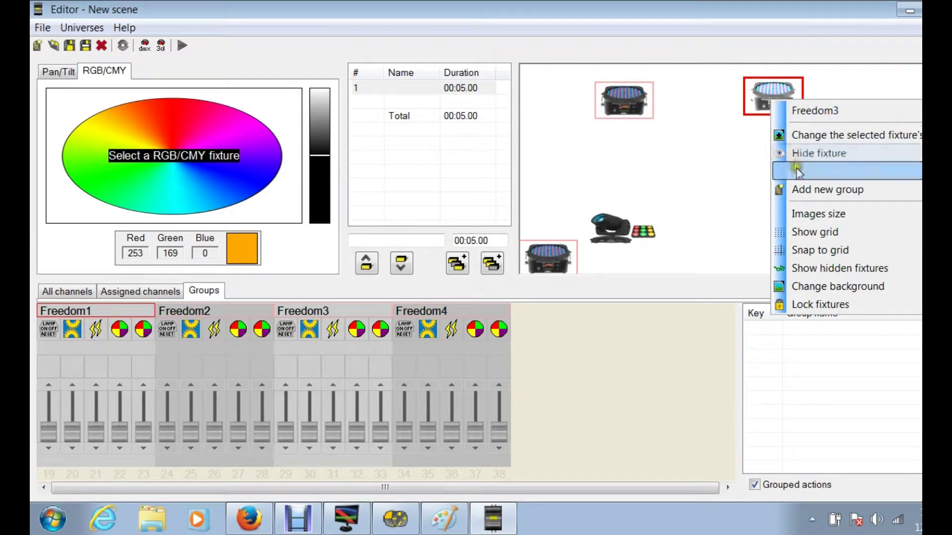
left_click(803, 190)
right_click(805, 343)
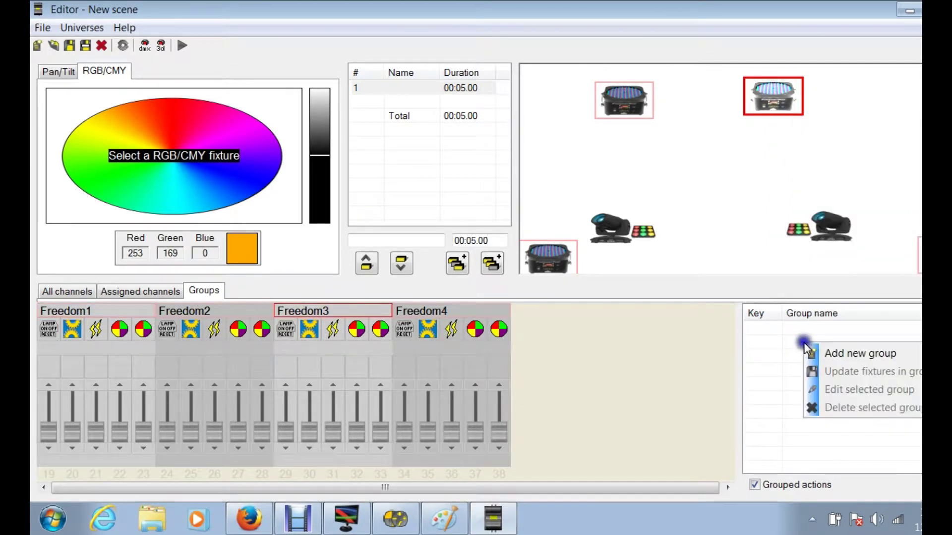
left_click(827, 354)
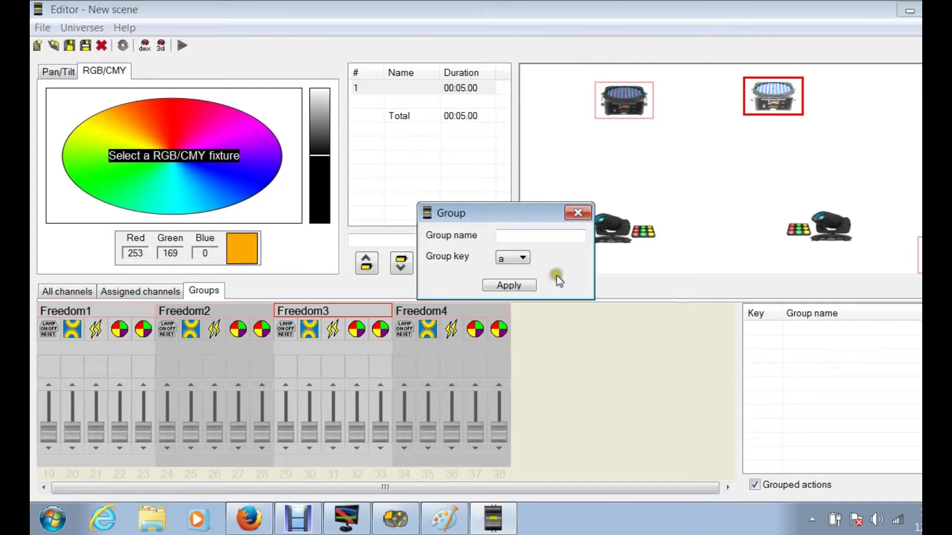
left_click(513, 237)
type("Freedom1")
key("BackSpace")
key("BackSpace")
key("BackSpace")
key("BackSpace")
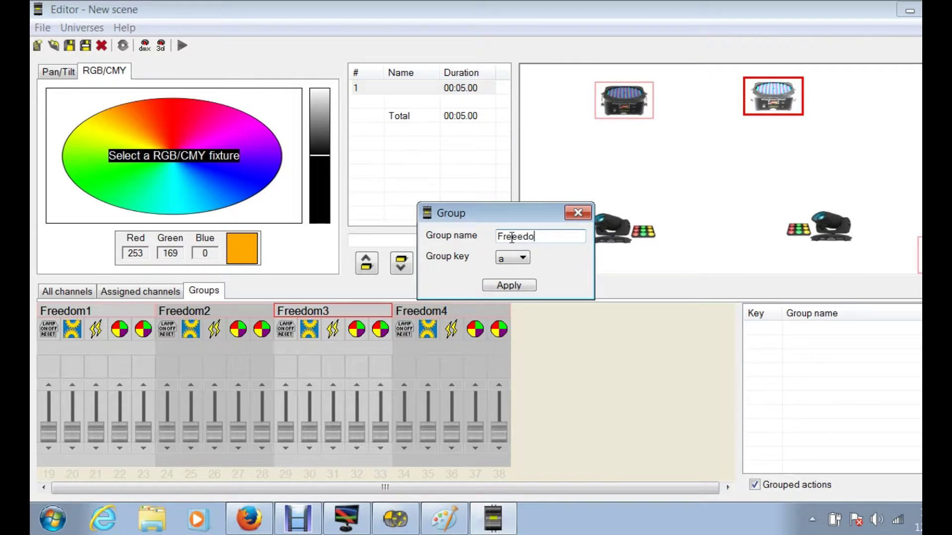
type("dom")
left_click(496, 286)
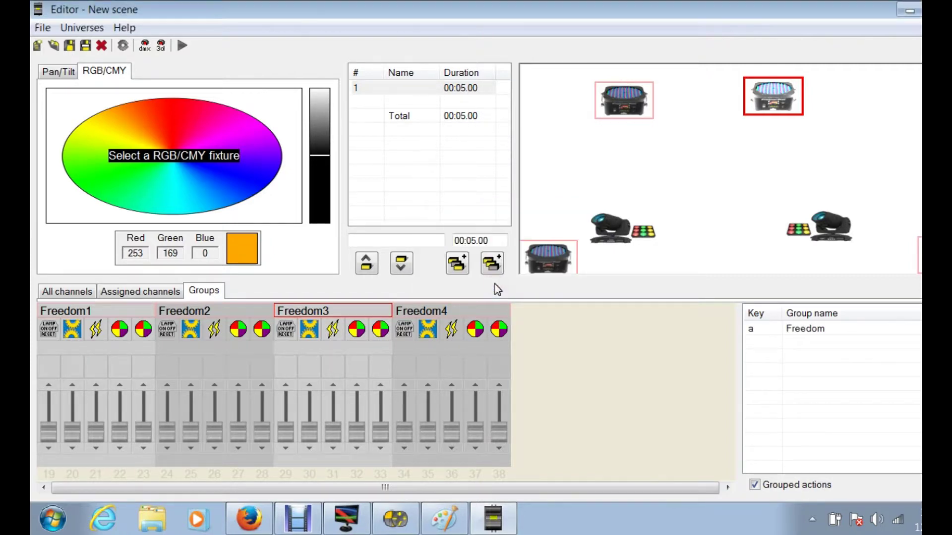
- Nudge Freedom3 and Freedom2 toward the stage's top corners, then select the Freedom group
left_click(720, 203)
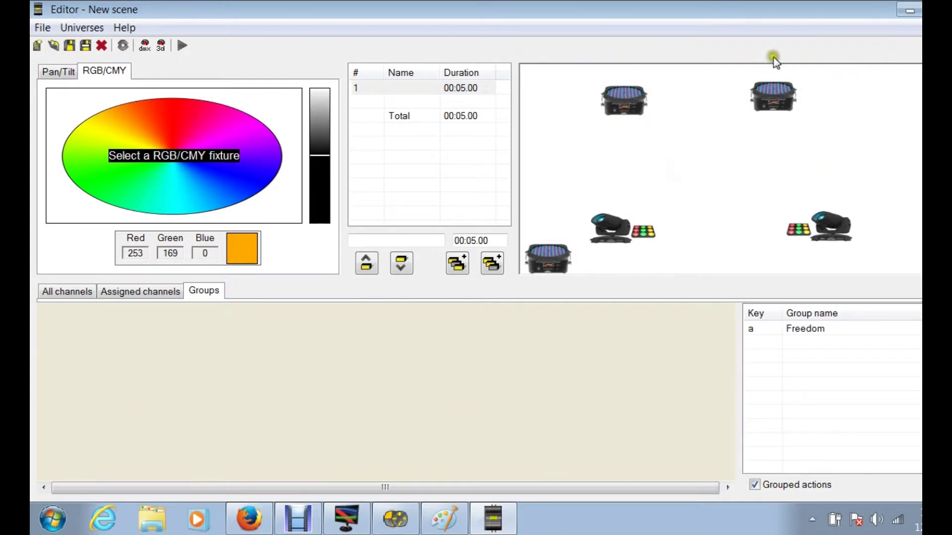
left_click_drag(774, 96, 916, 86)
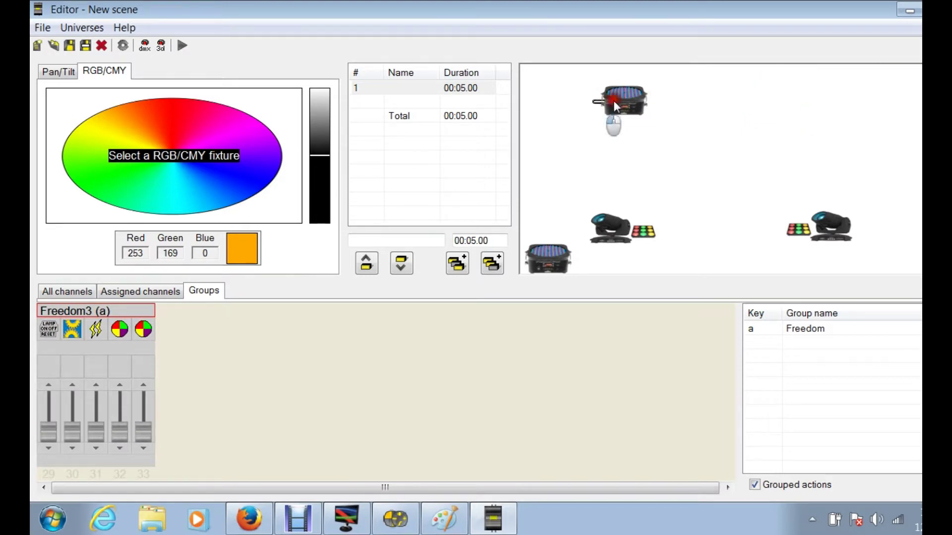
left_click_drag(614, 100, 551, 81)
left_click(655, 128)
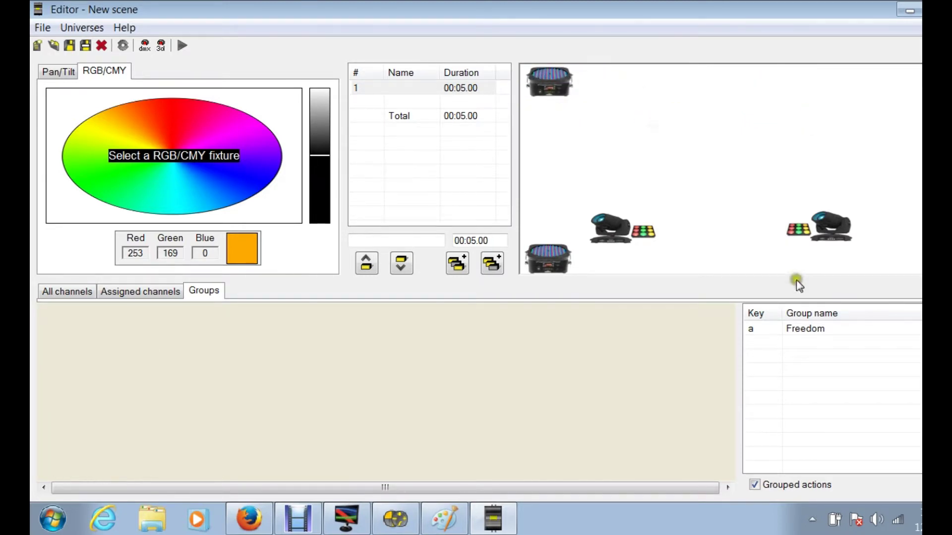
left_click(814, 329)
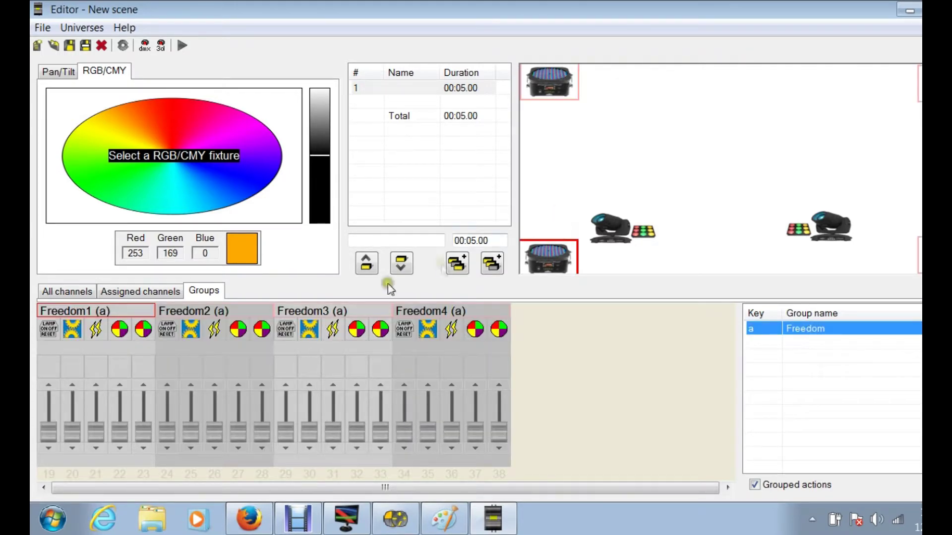
- Set channel 22 on all Freedom fixtures to 125, then 57, then reset the channel values
left_click(122, 369)
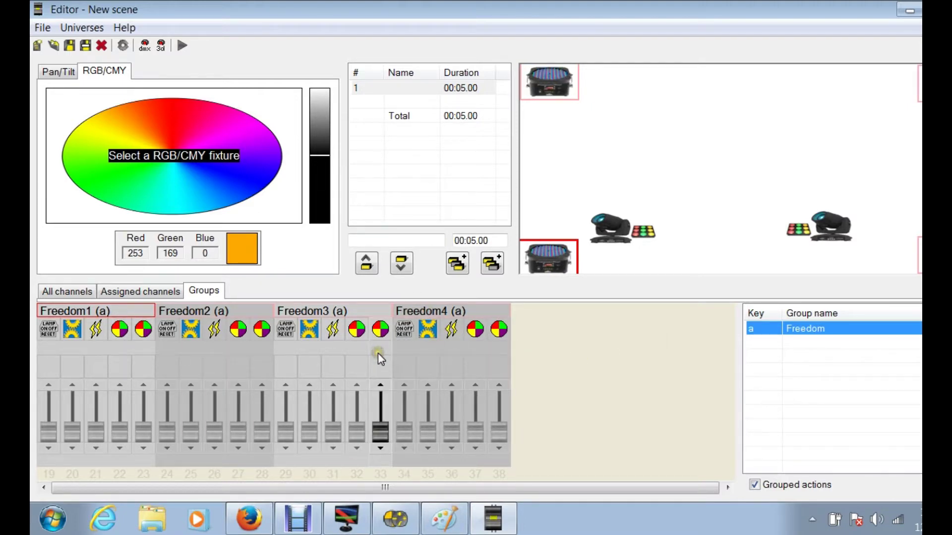
left_click(85, 418)
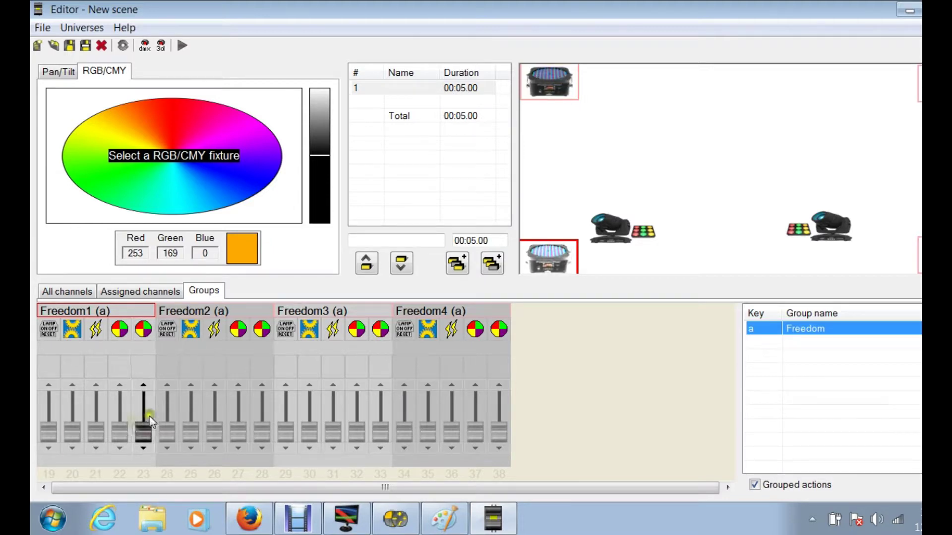
left_click(98, 425)
left_click_drag(101, 428, 94, 439)
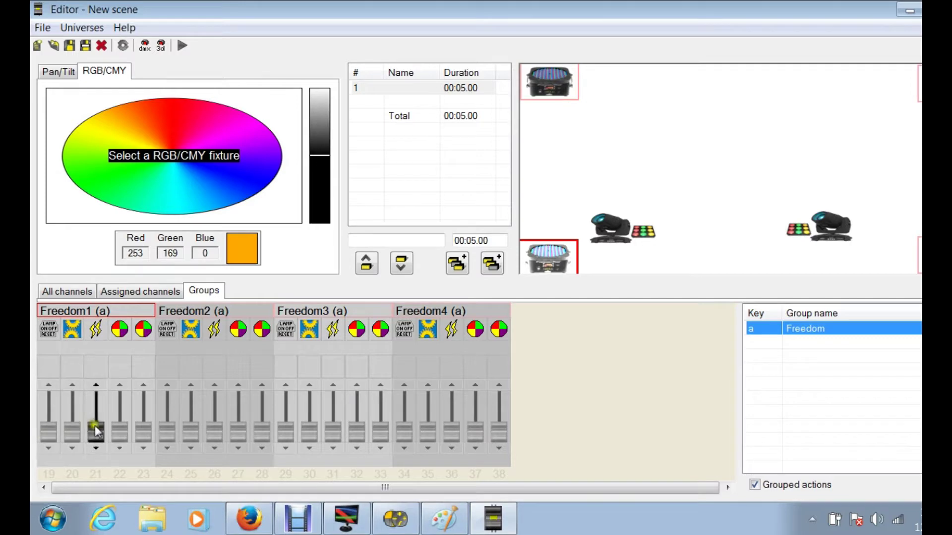
left_click(125, 429)
right_click(120, 429)
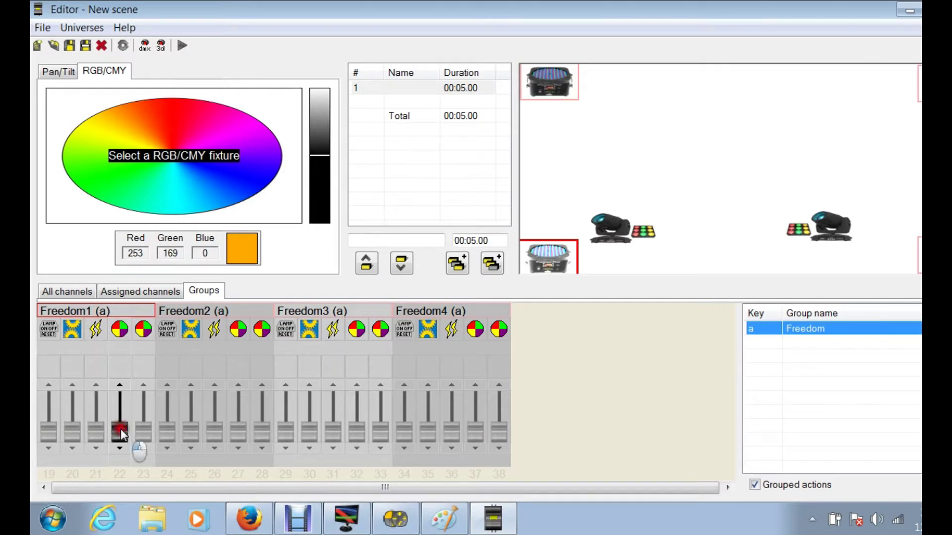
left_click_drag(121, 429, 124, 452)
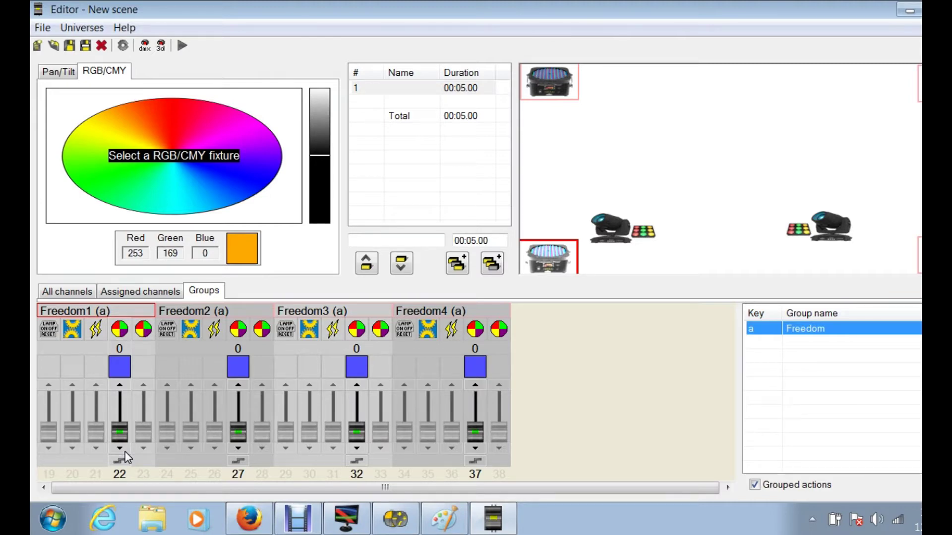
mouse_move(117, 428)
left_mouse_down()
mouse_move(121, 392)
mouse_move(121, 435)
left_mouse_up()
right_click(118, 334)
left_click(141, 341)
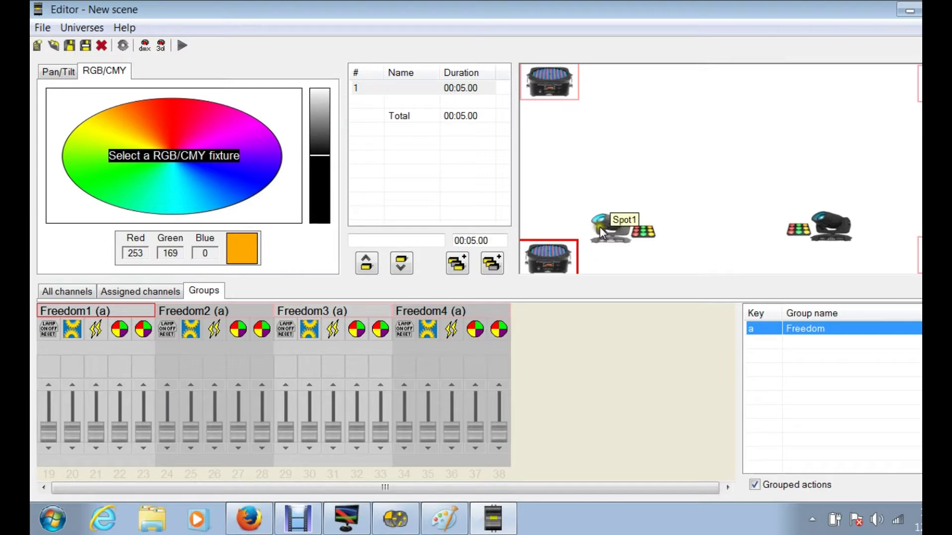
- Group Spot1 and Spot2 as 'Spots' with key b
left_click(603, 187)
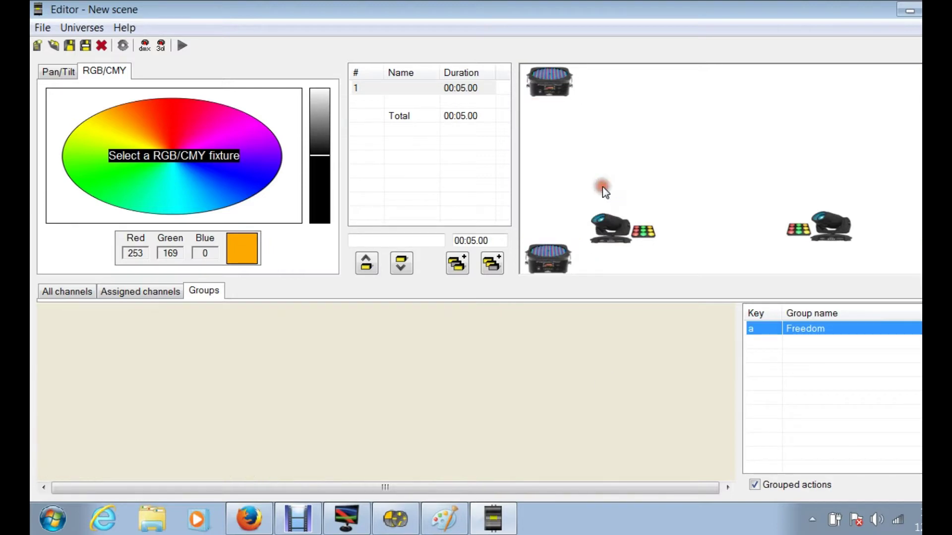
left_click(608, 225)
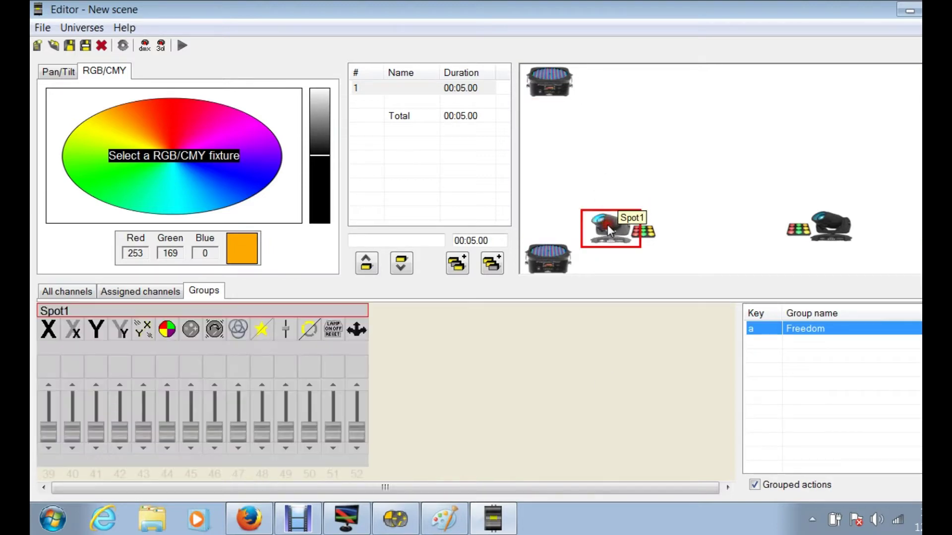
left_click(827, 236)
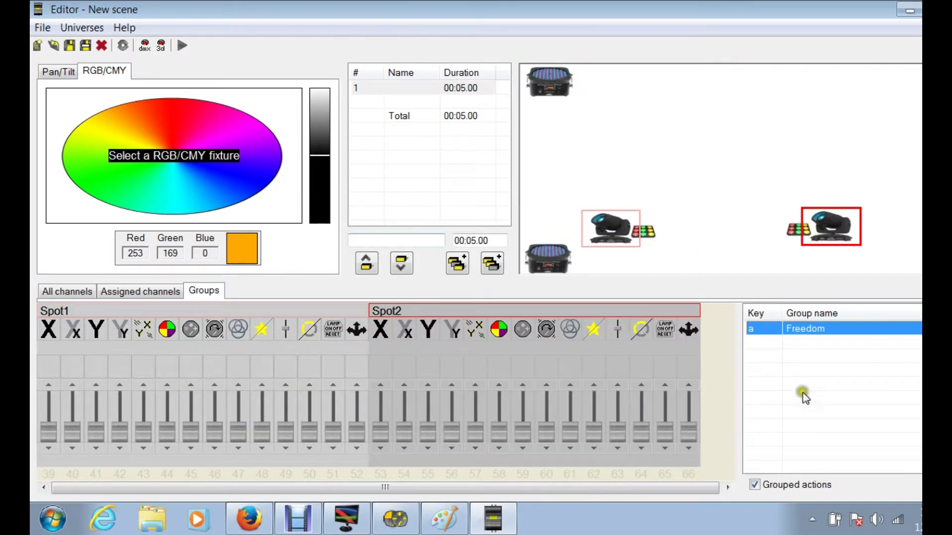
right_click(838, 356)
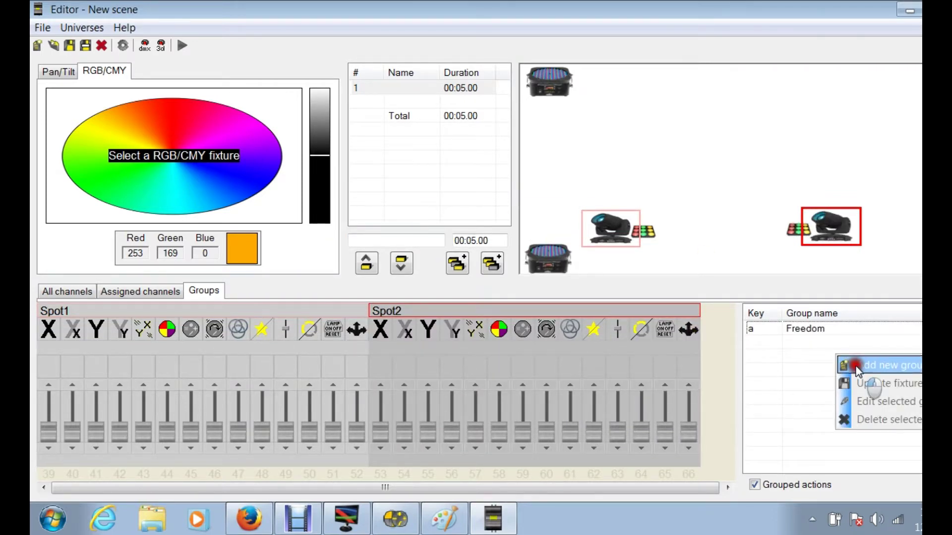
left_click(855, 365)
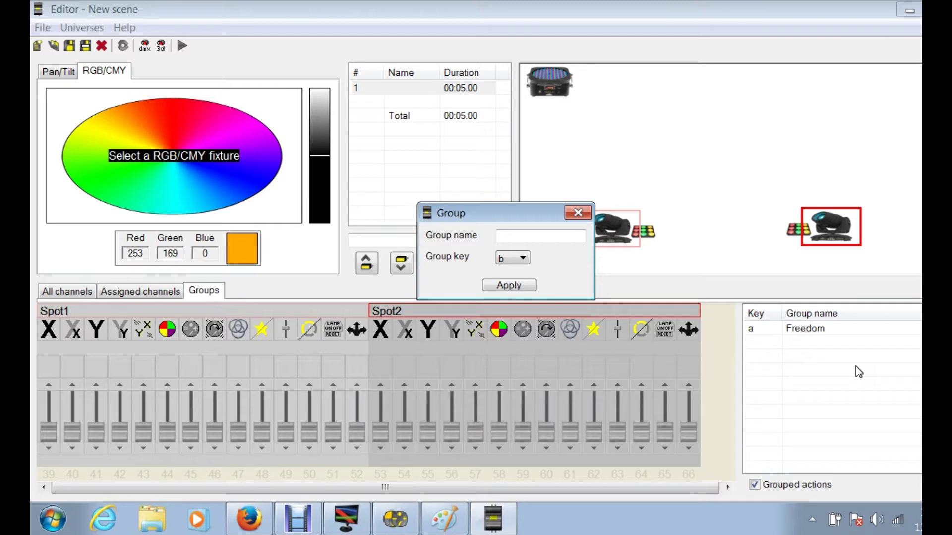
left_click(510, 237)
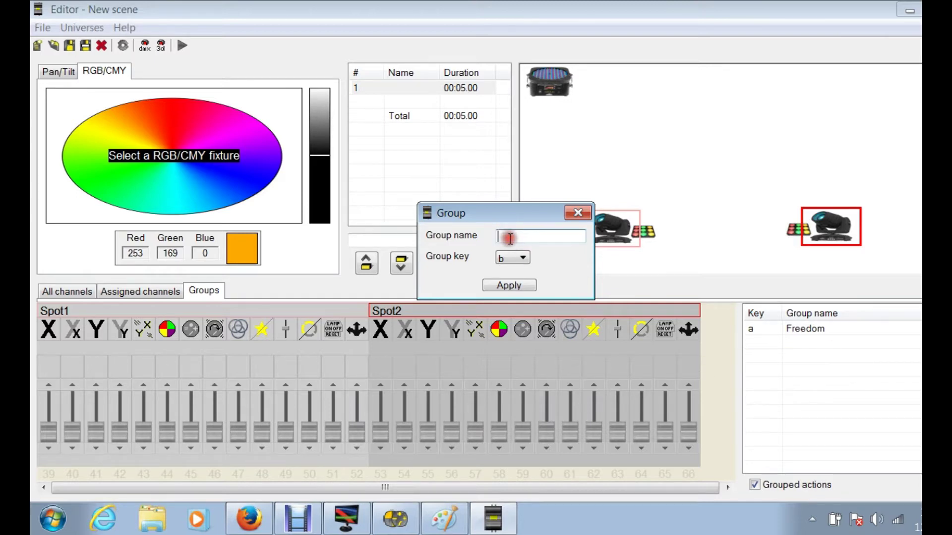
type("Spots")
left_click(506, 287)
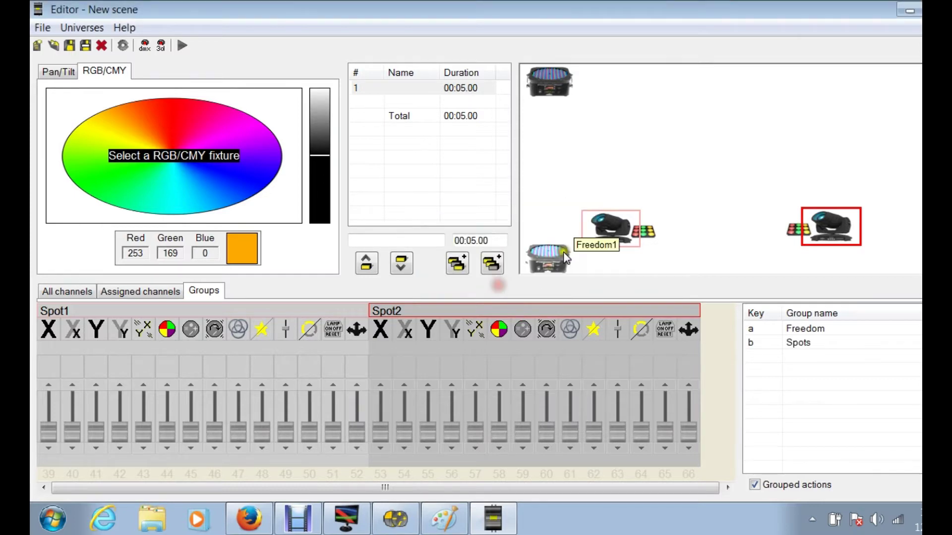
- Group Core1 and Core2 as 'Cores' with key c
left_click(663, 171)
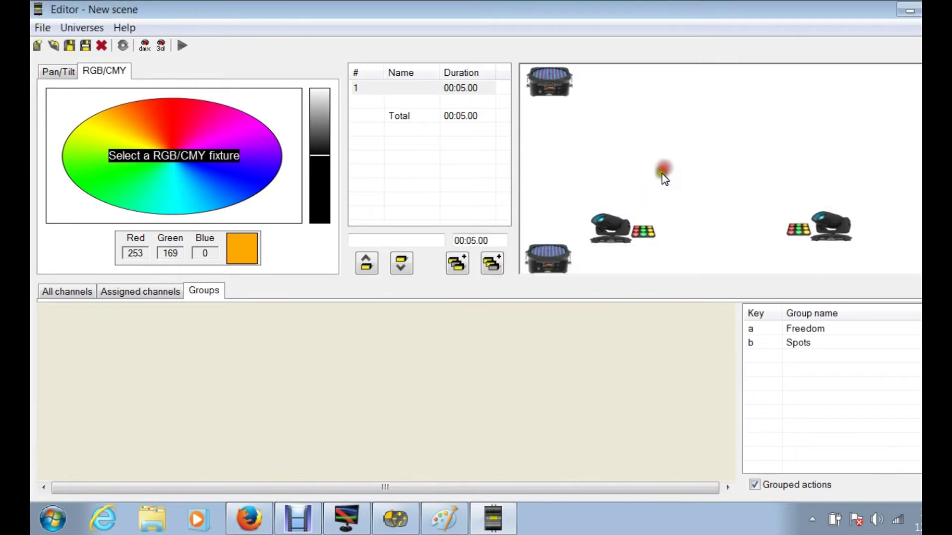
left_click(650, 235)
left_click(797, 232, "ctrl")
right_click(796, 234)
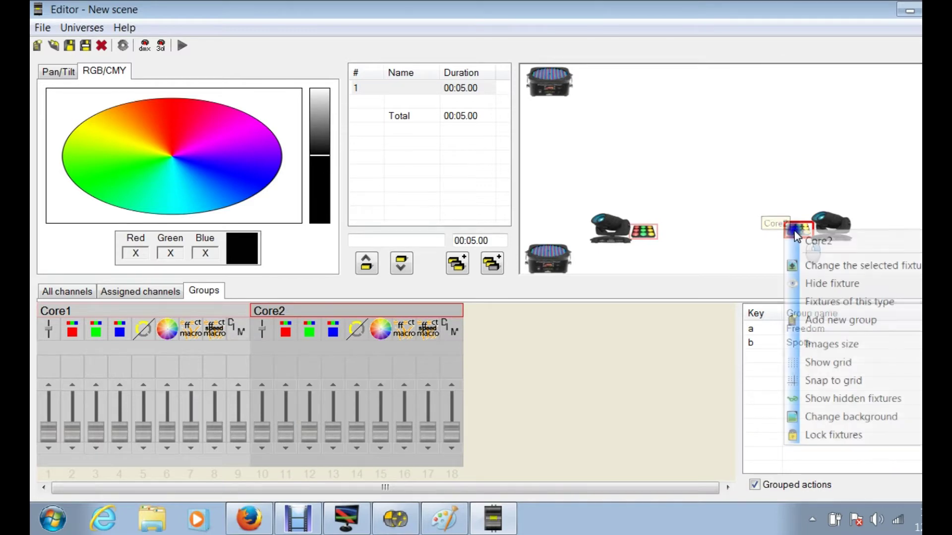
left_click(816, 320)
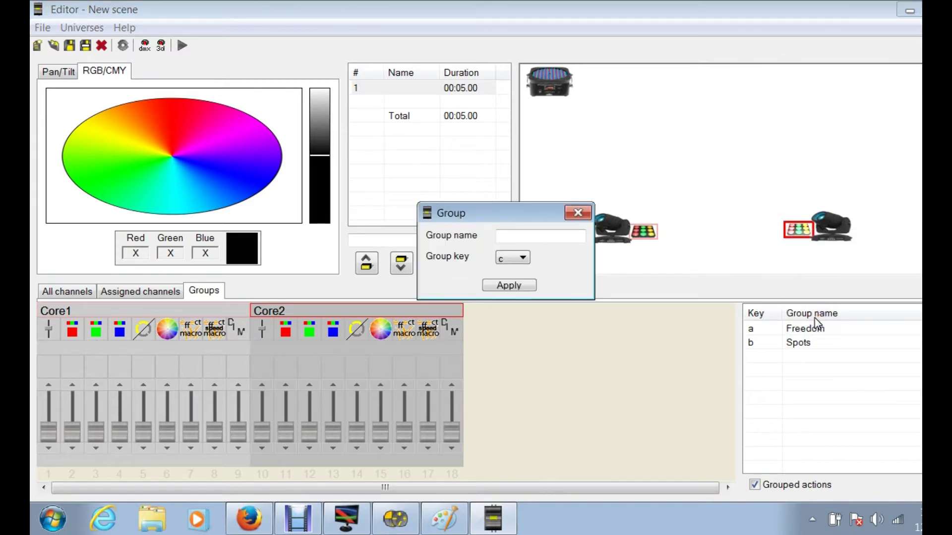
left_click(556, 238)
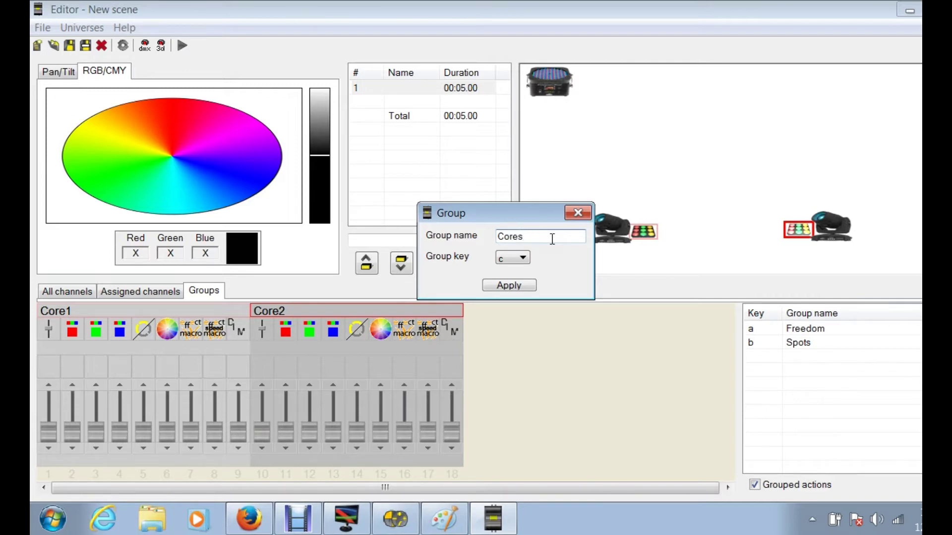
left_click(665, 186)
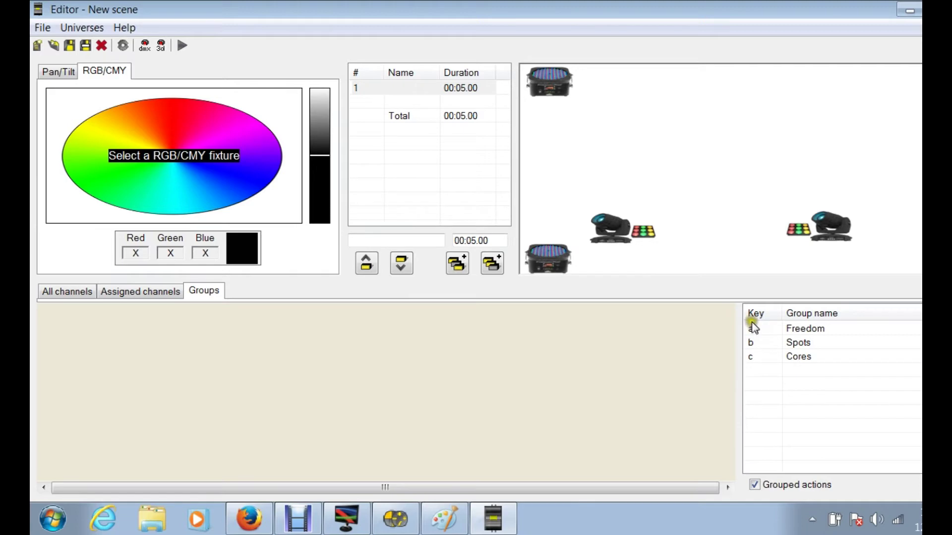
left_click(812, 328)
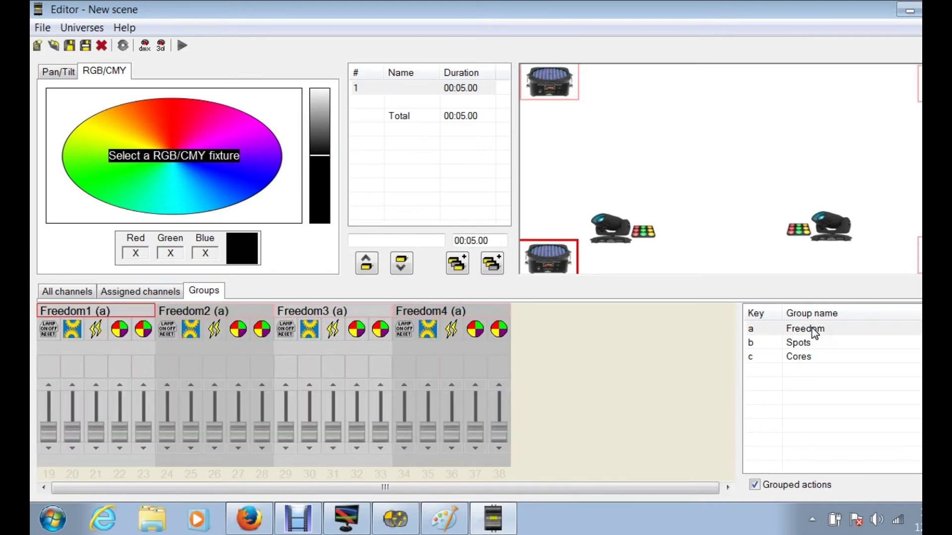
key("b")
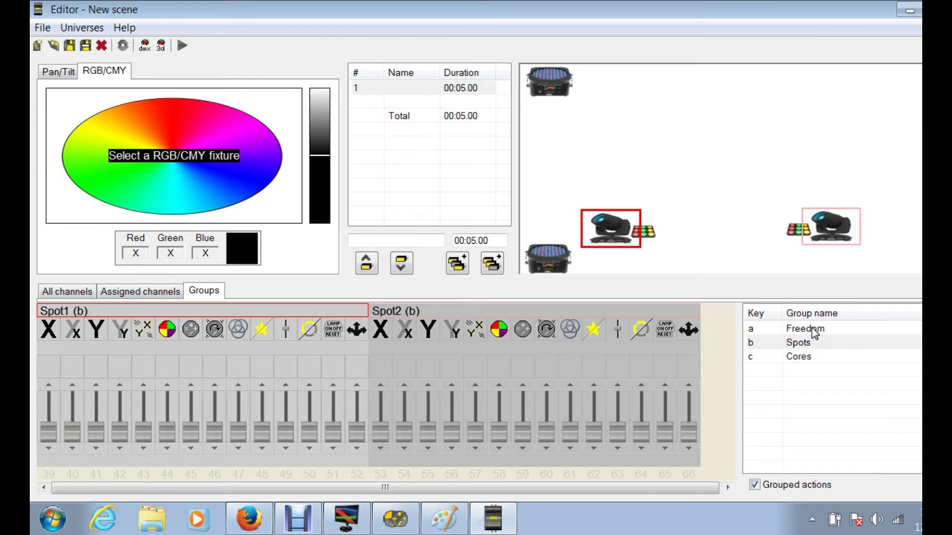
left_click(795, 360)
right_click(757, 369)
left_click(776, 382)
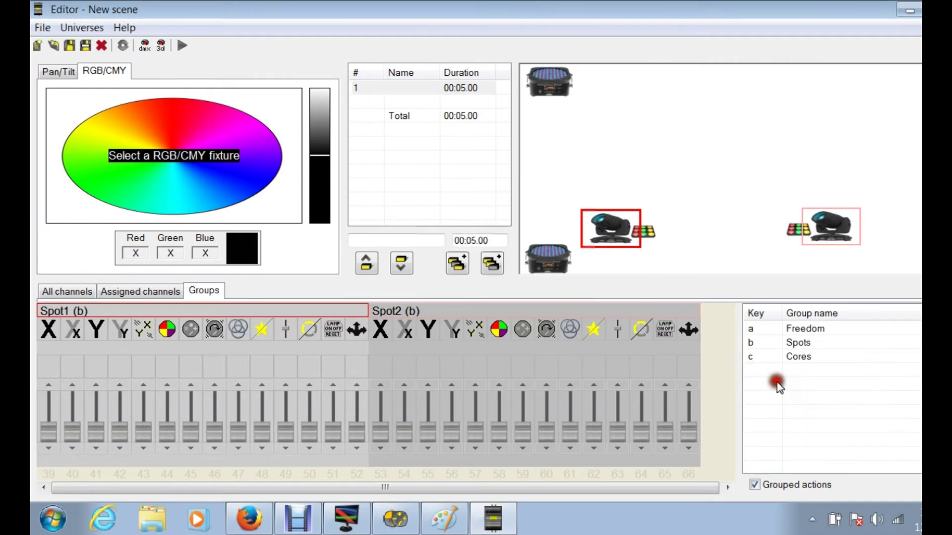
left_click(523, 256)
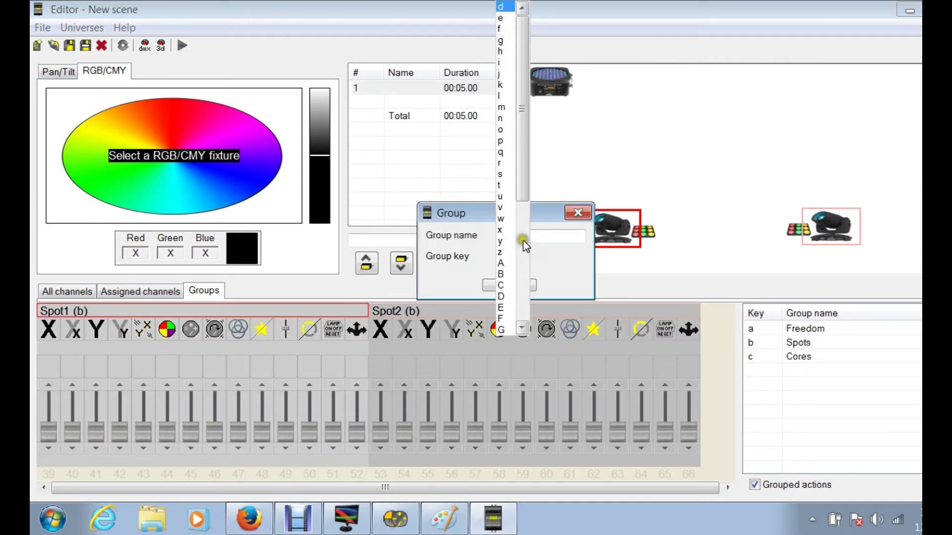
left_click_drag(518, 171, 546, 114)
left_click(689, 131)
left_click(571, 215)
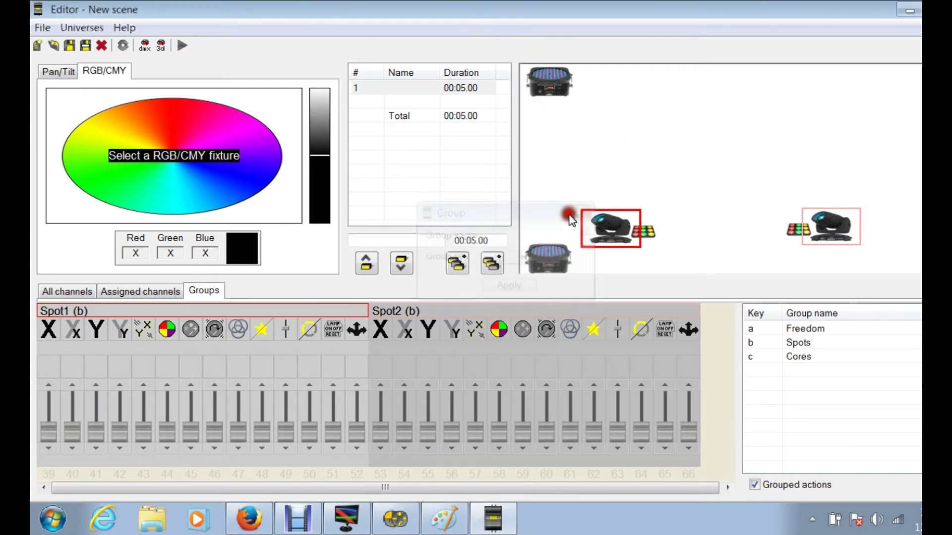
left_click(776, 389)
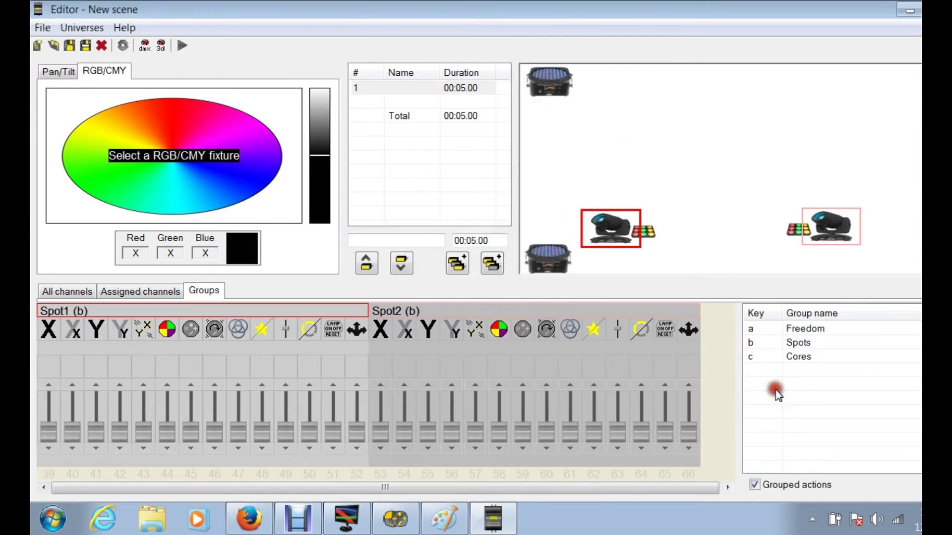
left_click(725, 231)
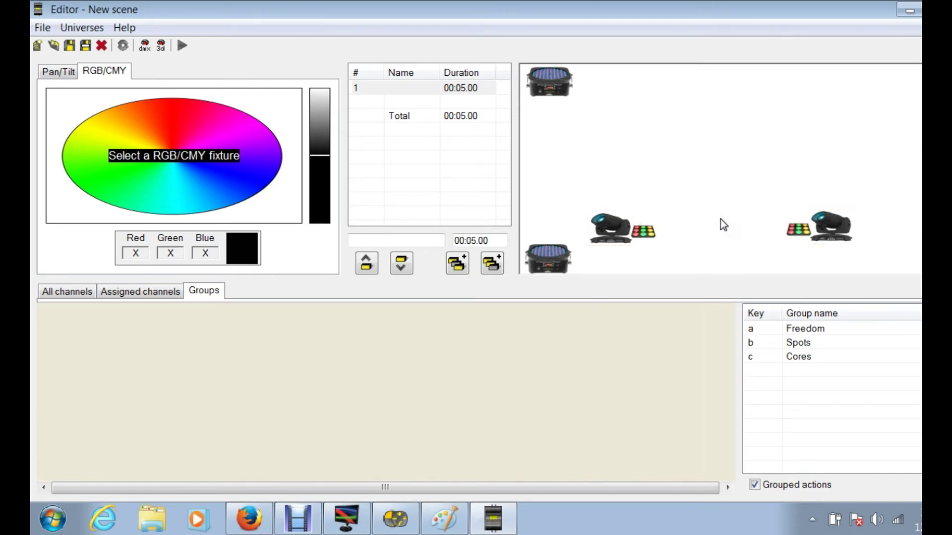